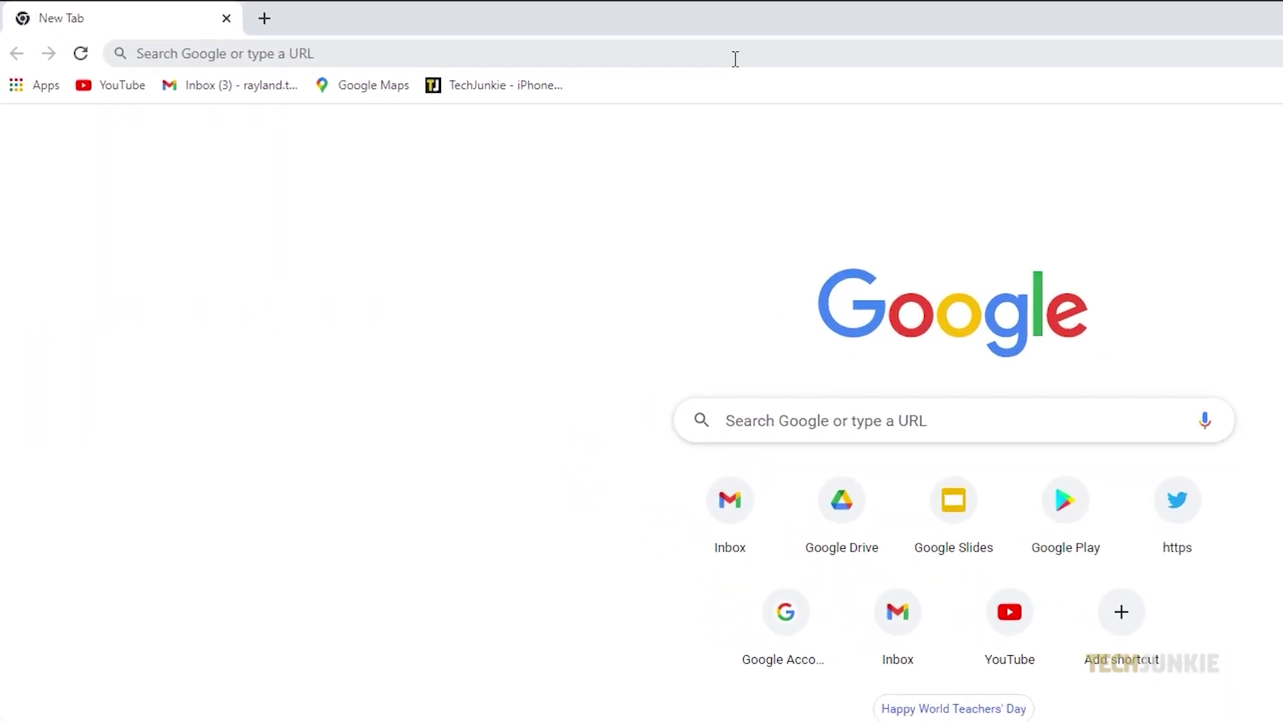
Search the Chrome Web Store for 'autoplaystopper'.
click(495, 36)
text(chrome.google.com/webstore)
key(Return)
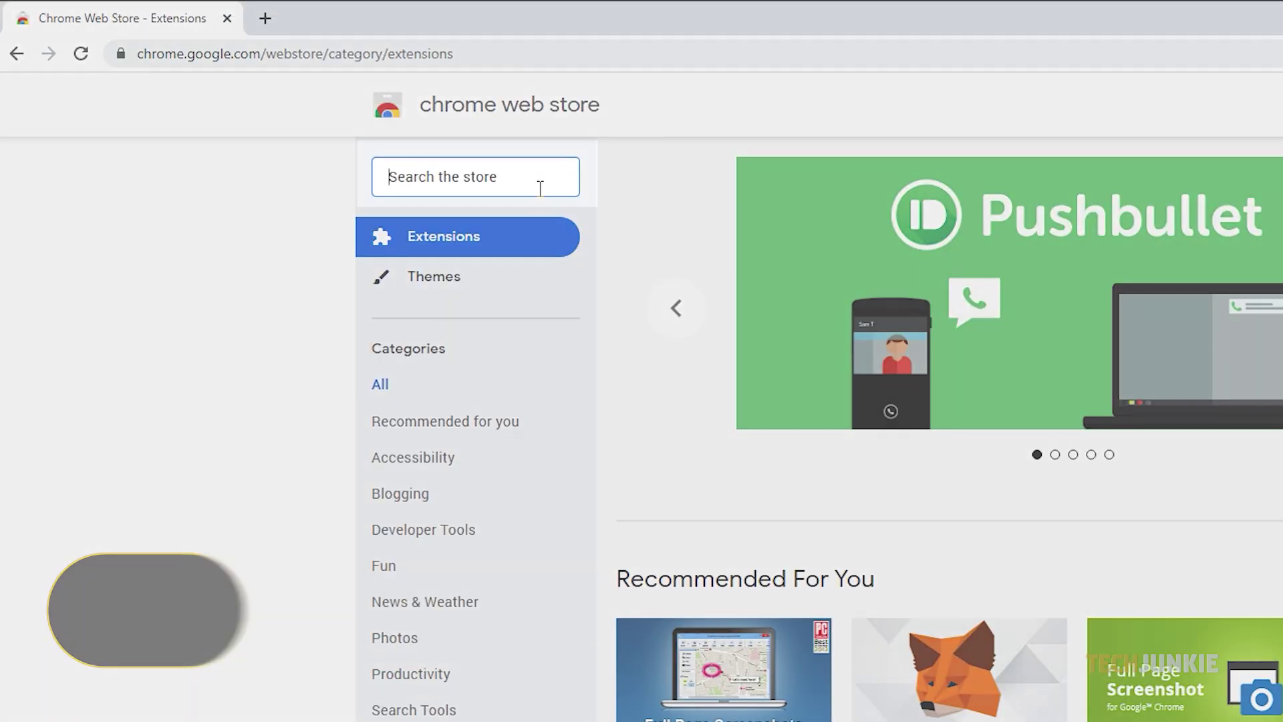
click(539, 188)
text(autoplays)
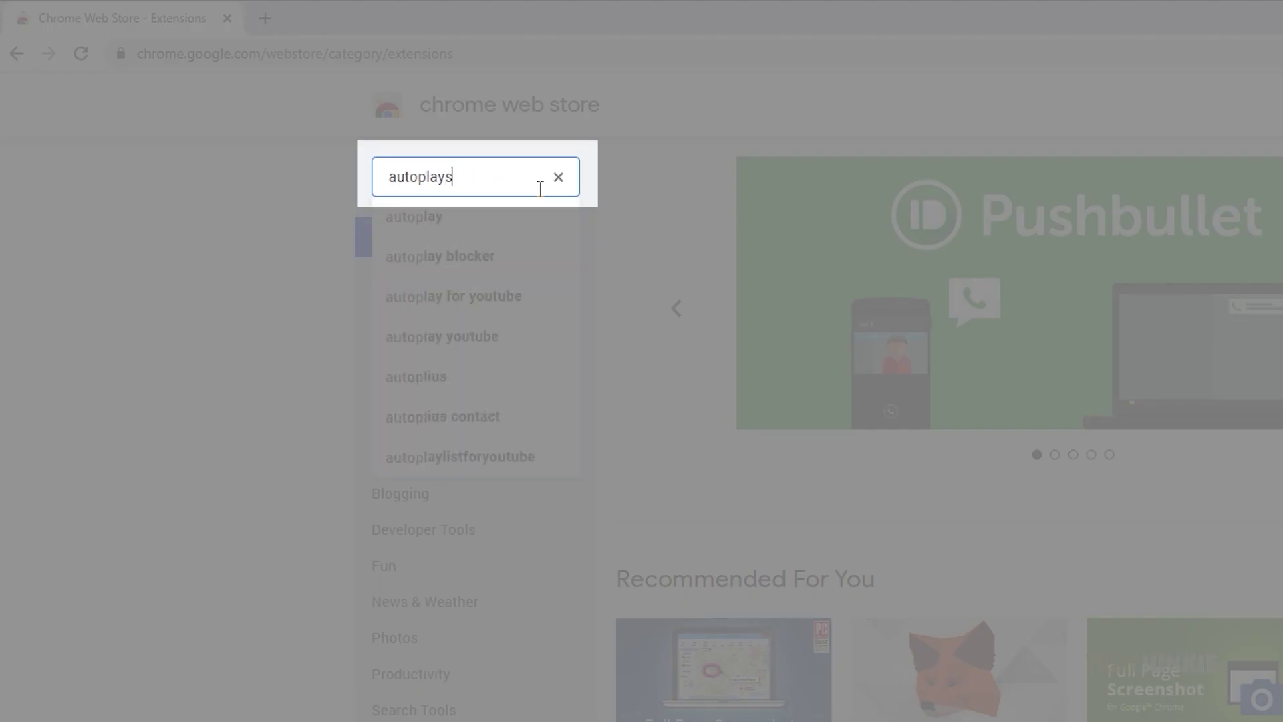
text(topper)
key(Return)
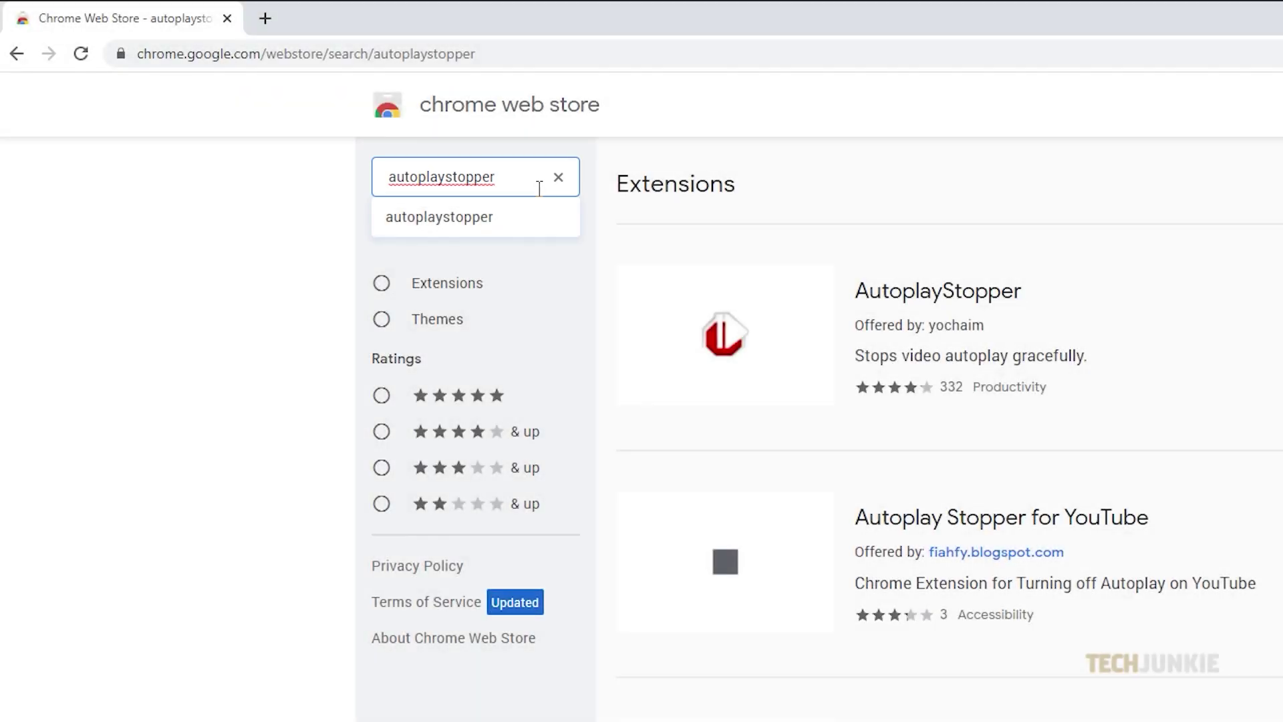
Install the AutoplayStopper extension from its store page.
click(456, 295)
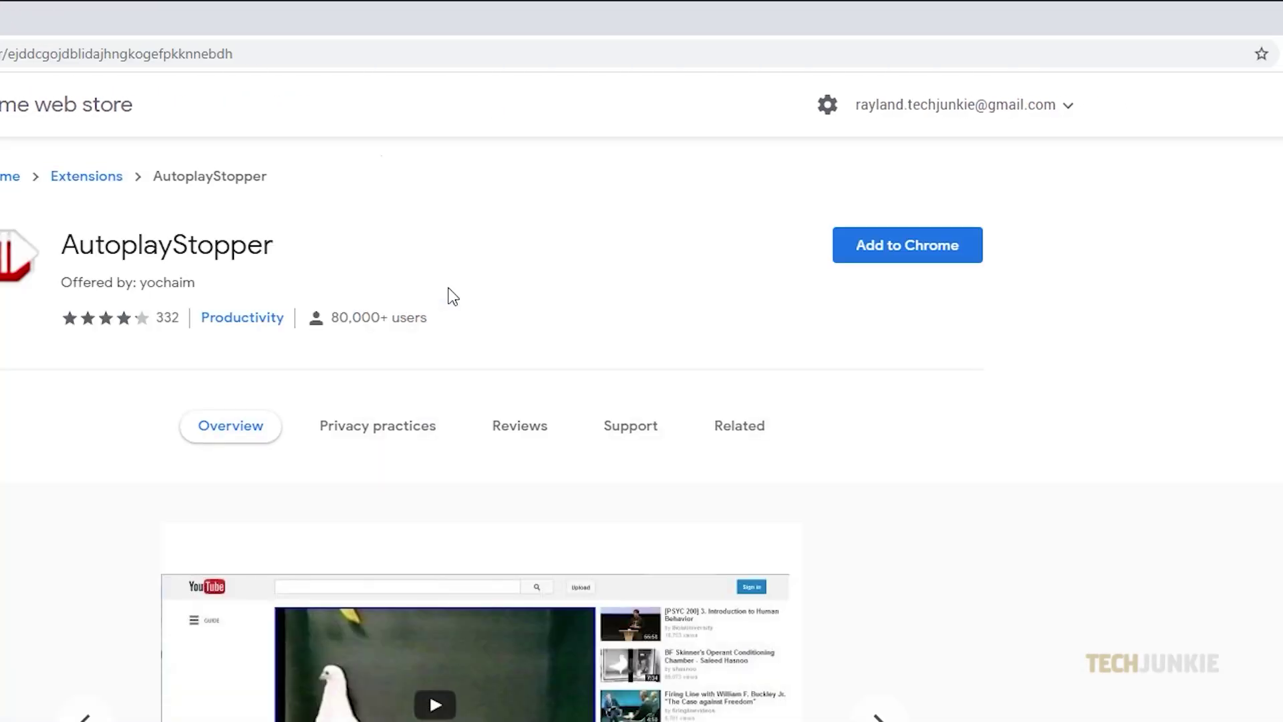
click(966, 248)
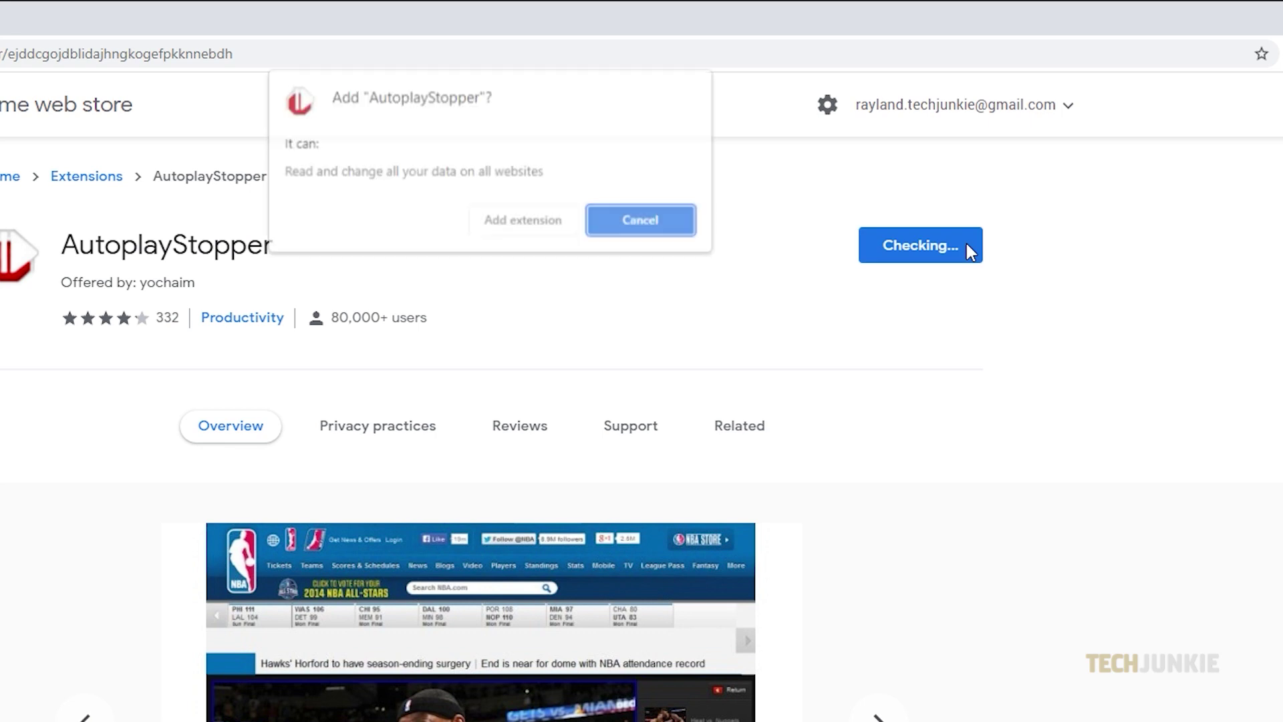
click(531, 226)
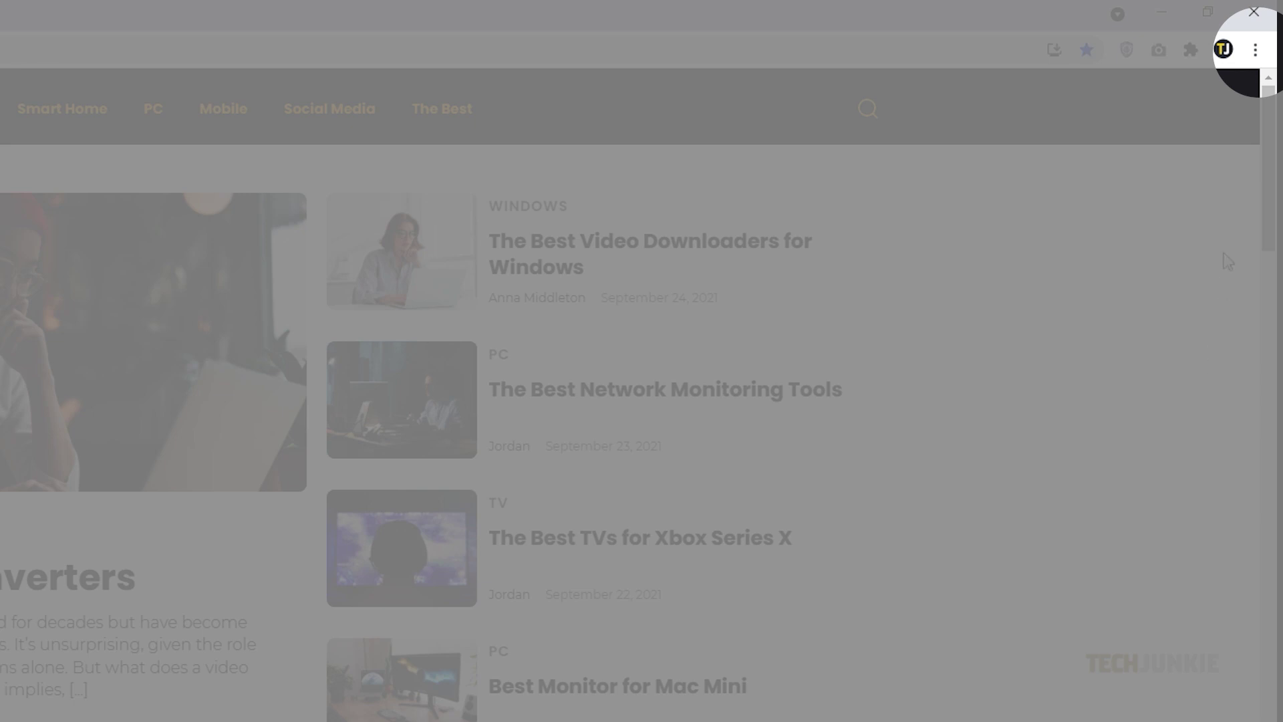
Go to Settings > Privacy and security > Site Settings and expand Additional content settings.
click(1254, 51)
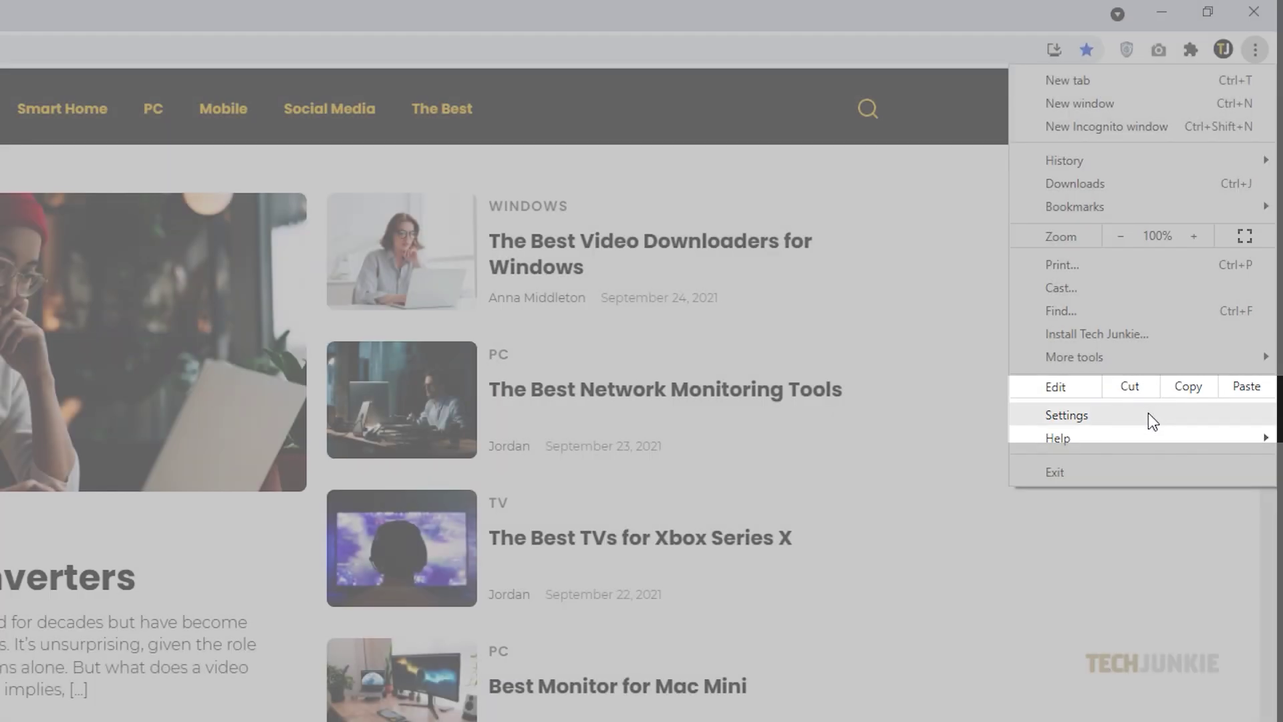
click(1150, 419)
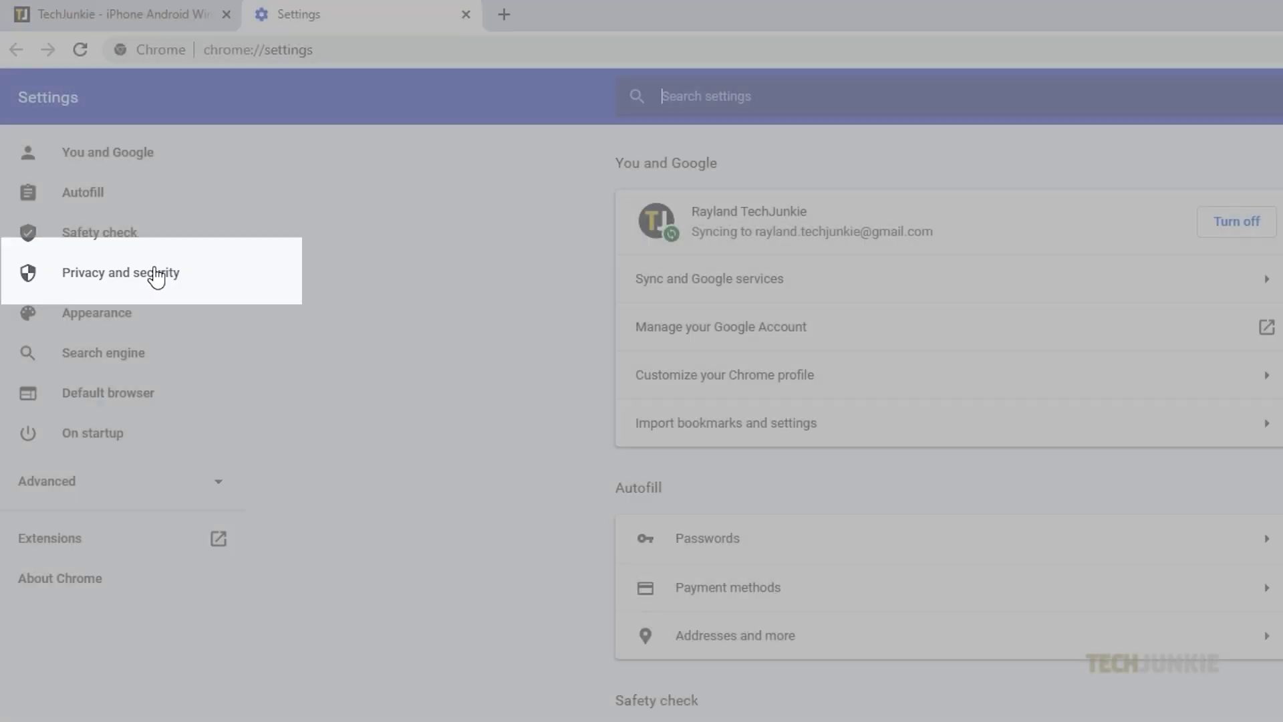
click(156, 276)
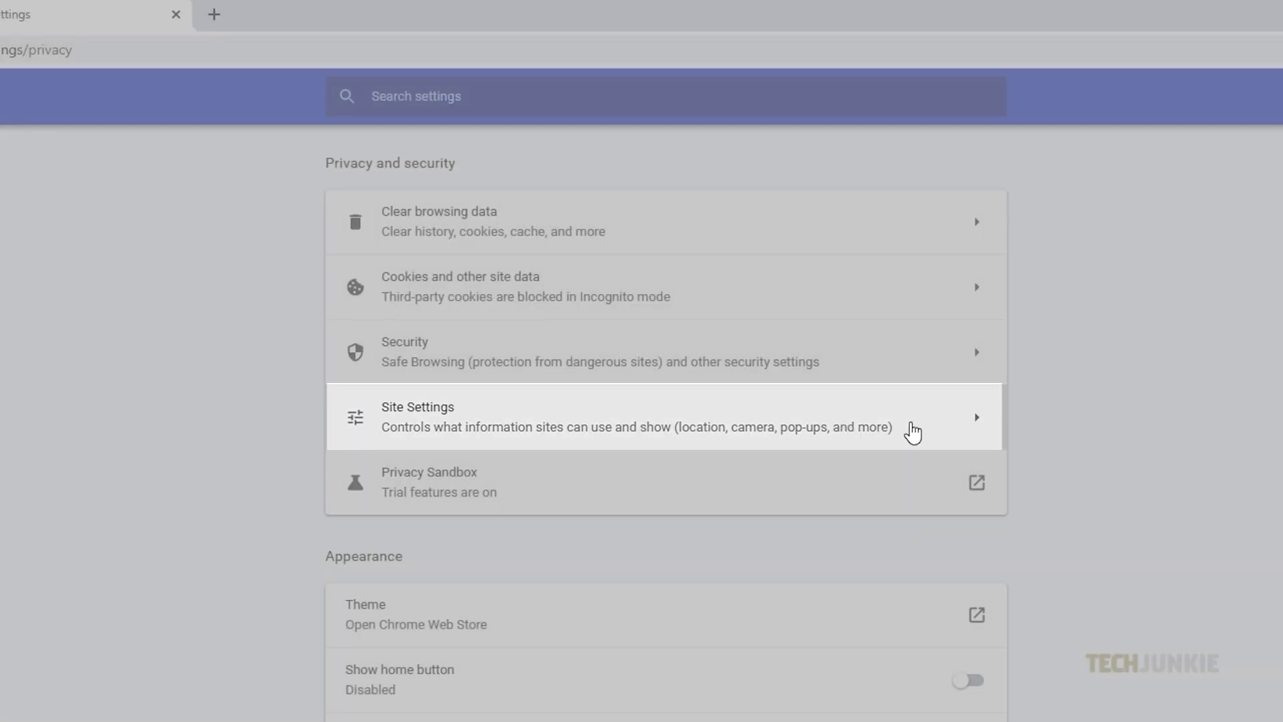
click(909, 429)
scroll(907, 92, down, 3)
scroll(908, 92, down, 2)
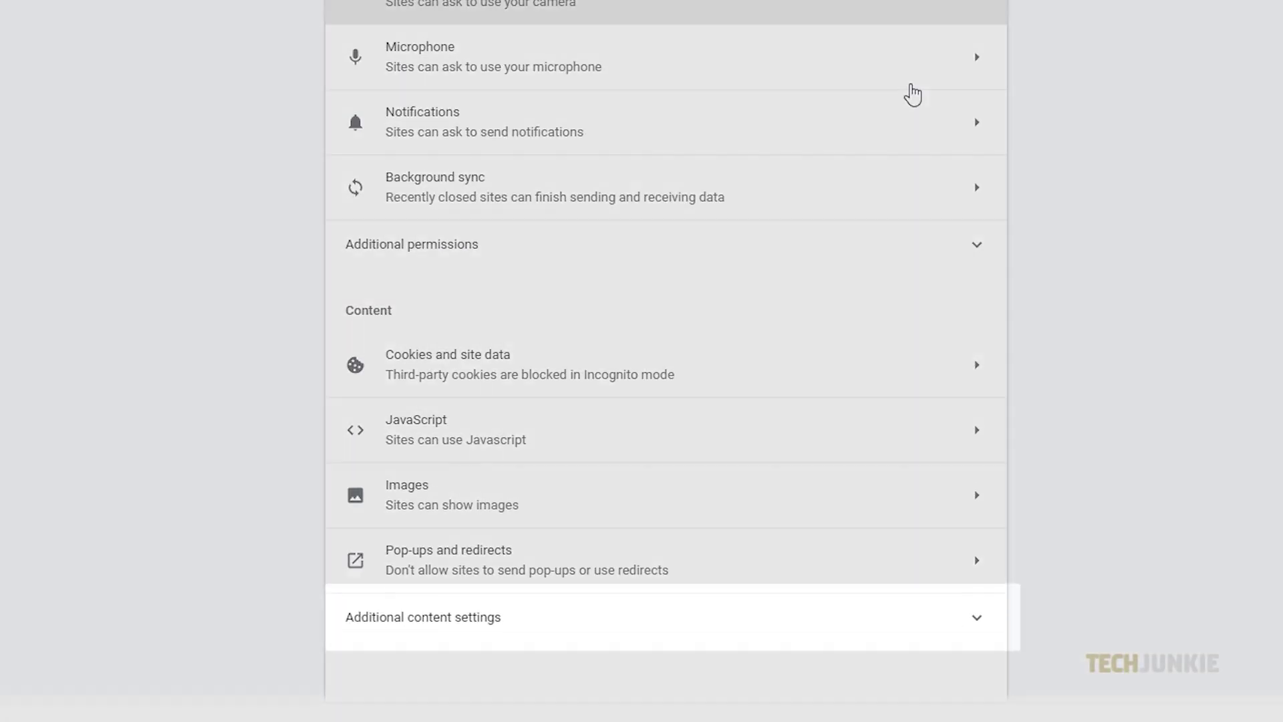
click(742, 620)
scroll(742, 631, down, 4)
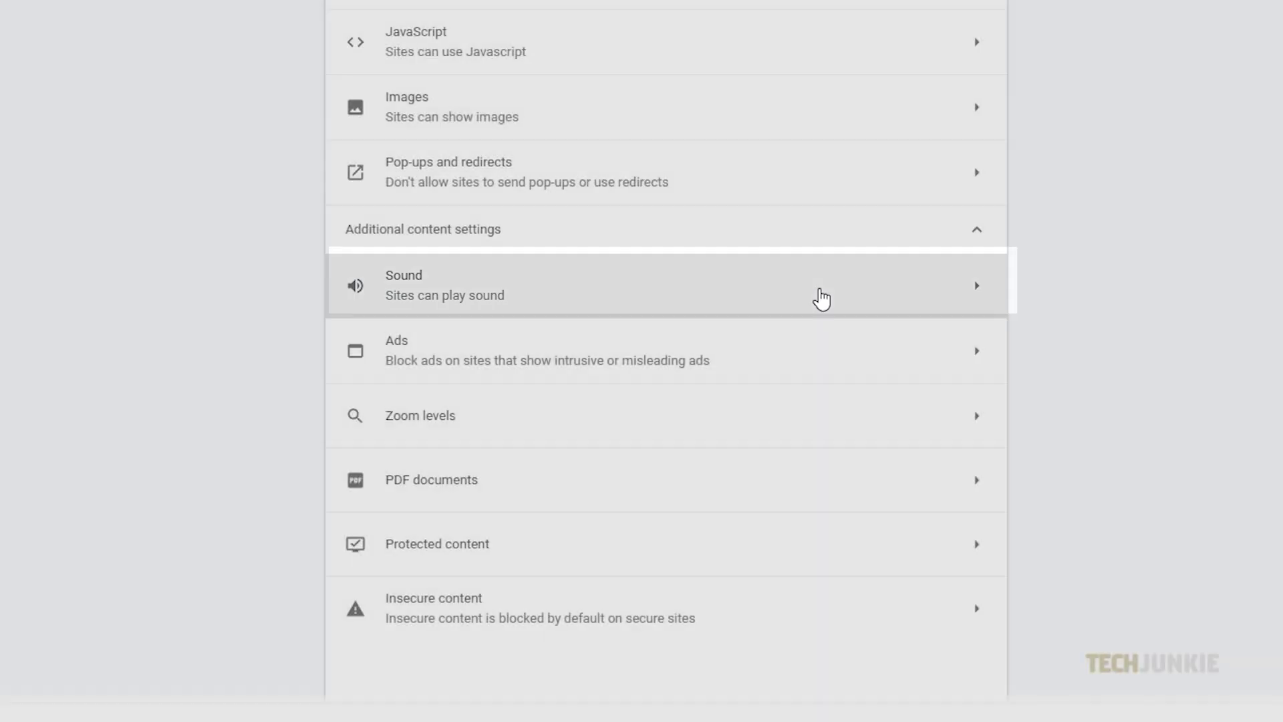
In Sound site settings, begin adding a site to 'Not allowed to play sound'.
click(821, 298)
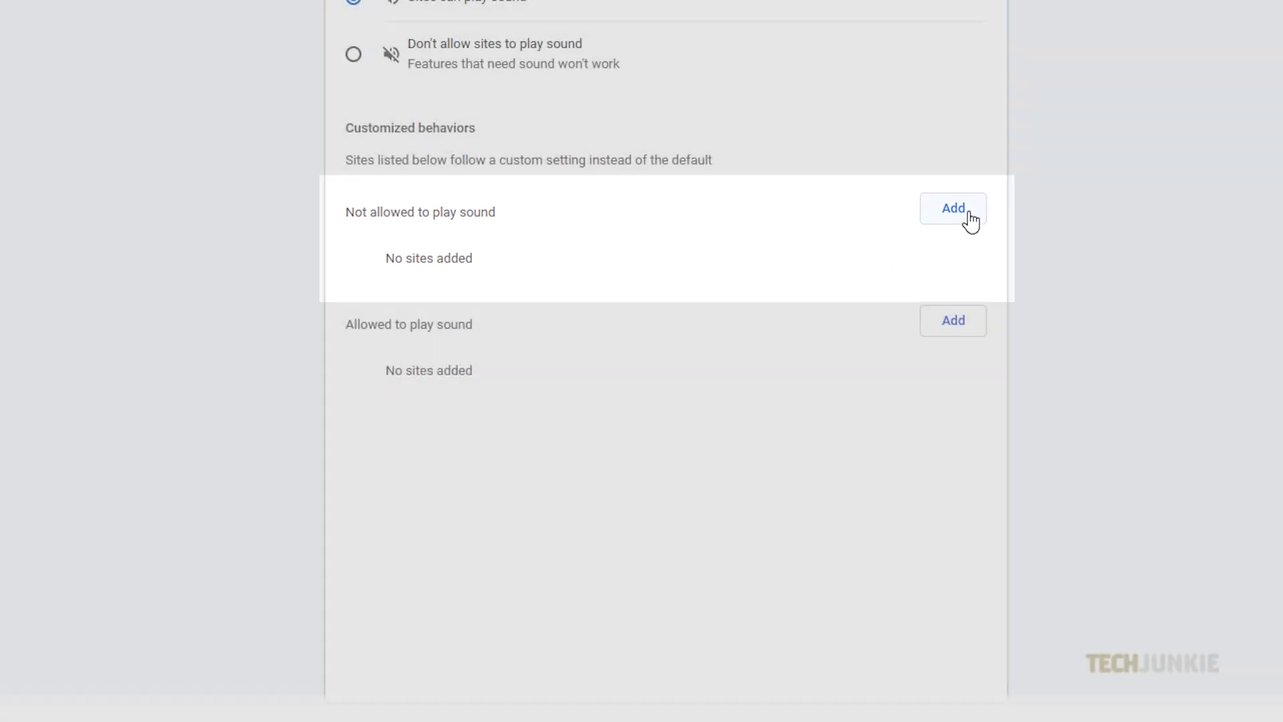
click(954, 211)
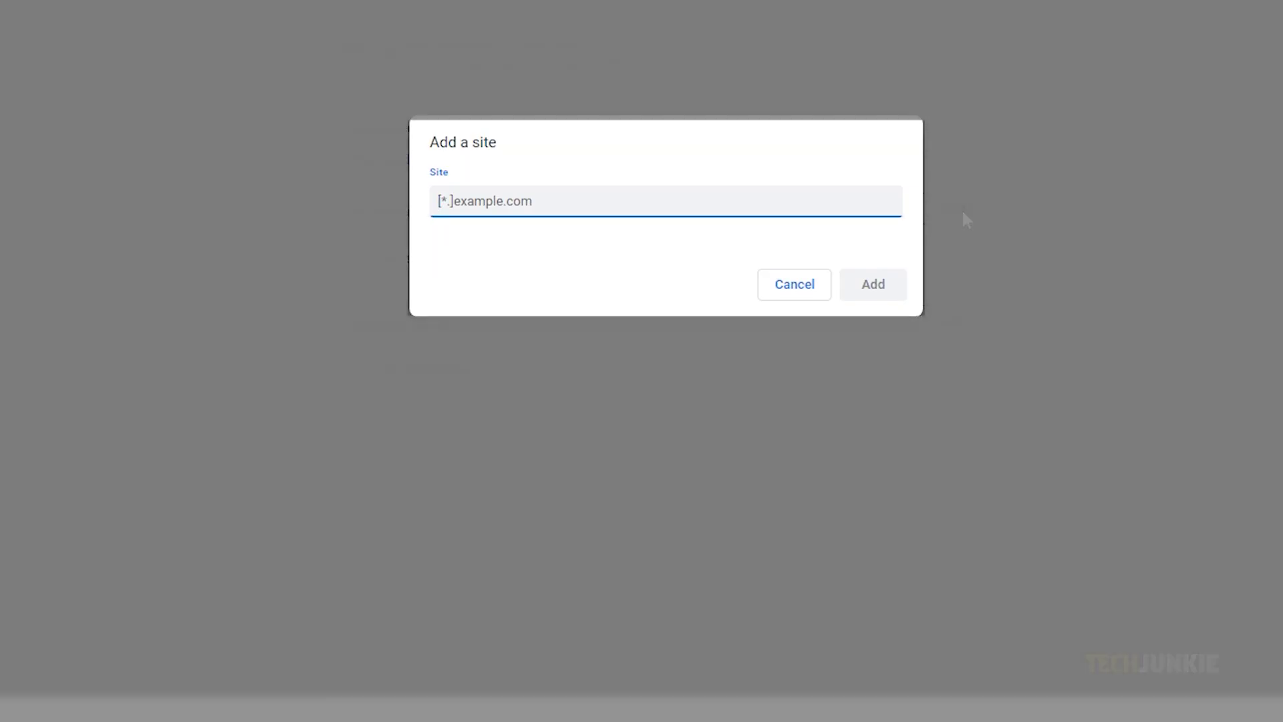